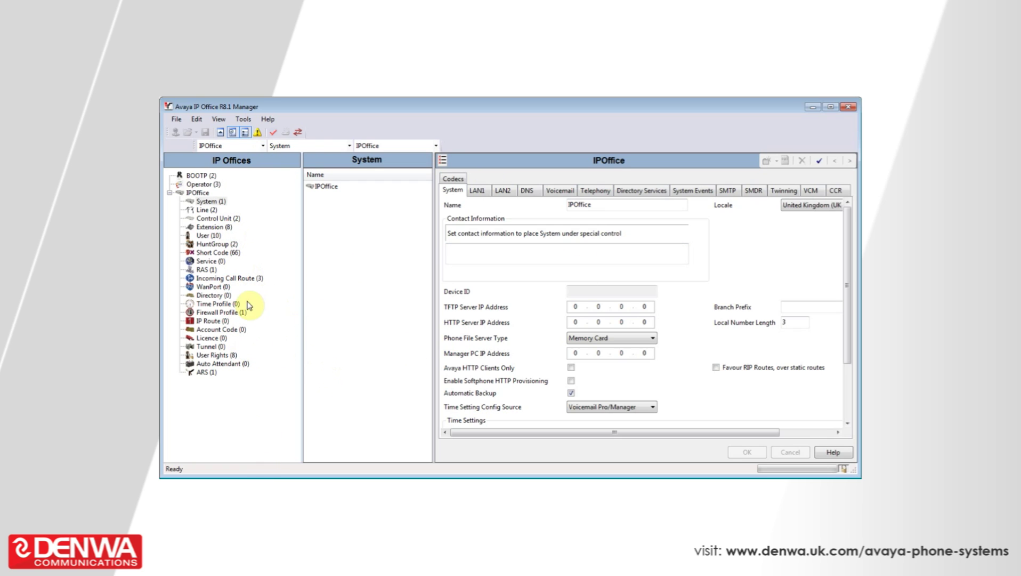
Show the three existing incoming call routes and bring up the route list's actions.
left_click(226, 277)
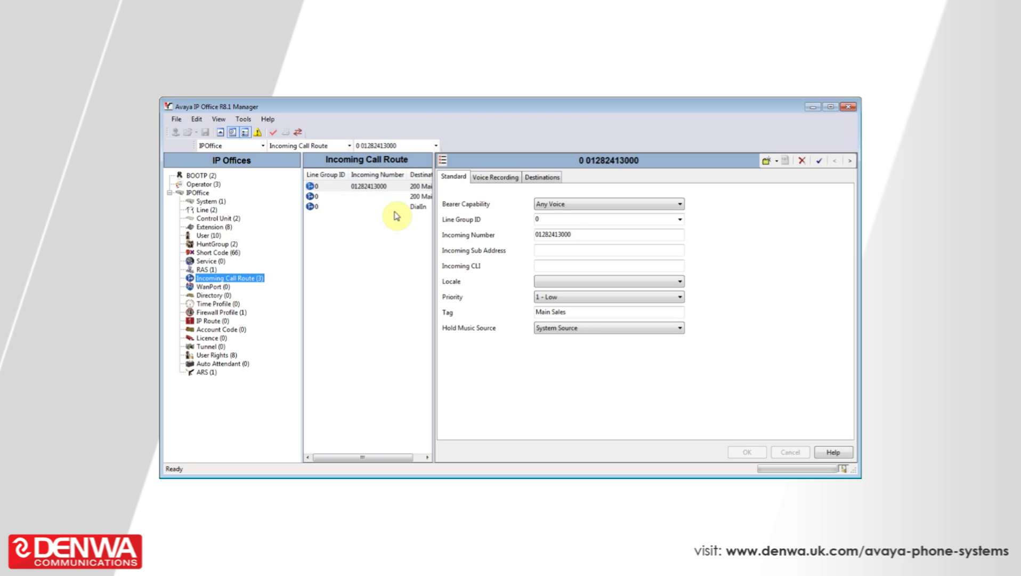
left_click_drag(375, 457, 422, 461)
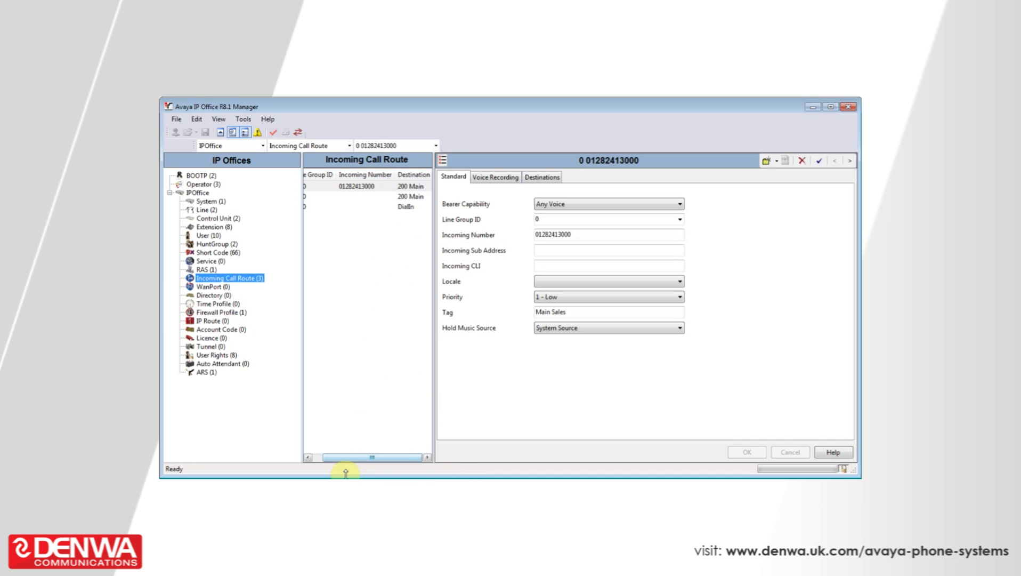
left_click_drag(365, 461, 312, 462)
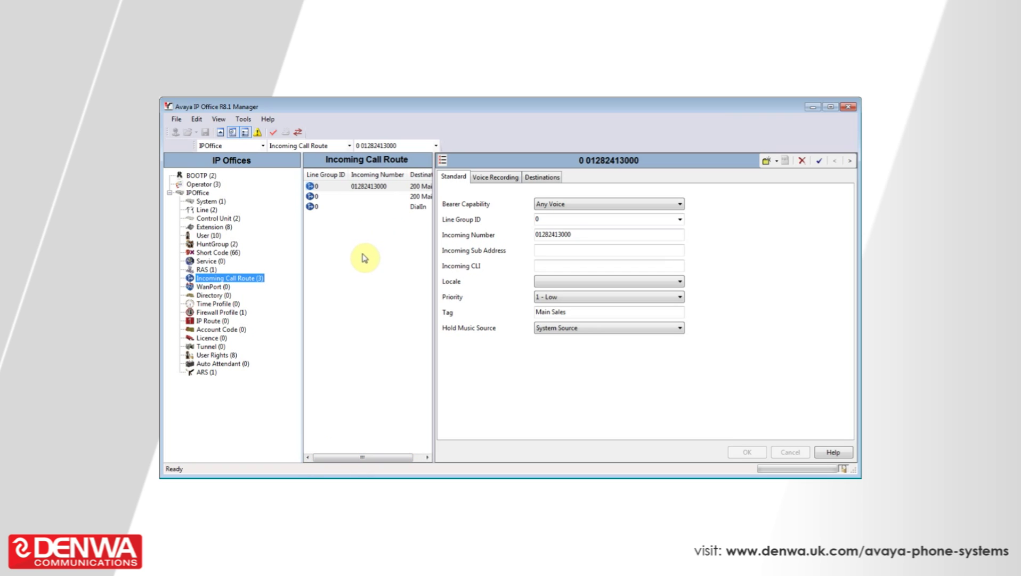
right_click(364, 257)
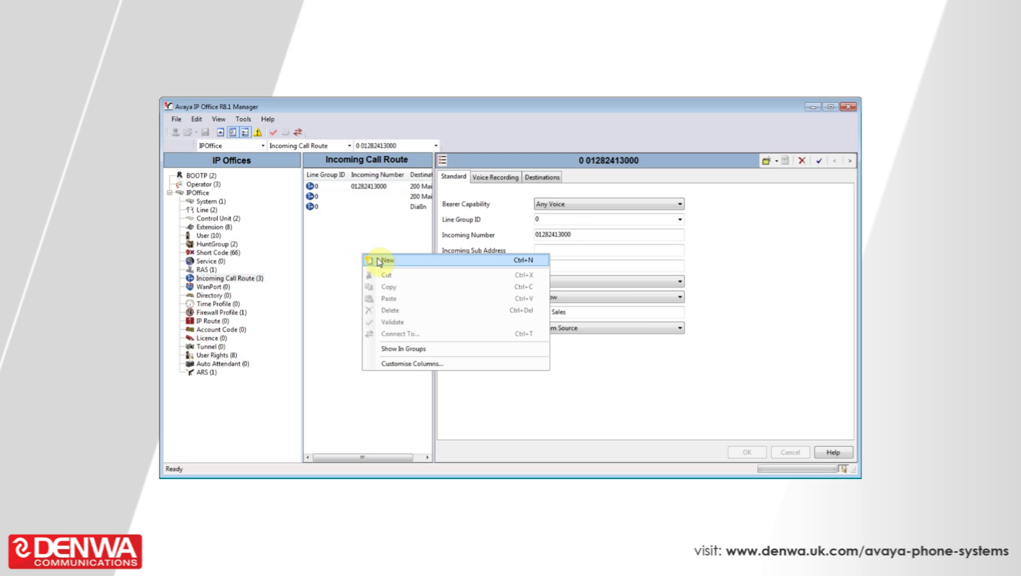
left_click(380, 262)
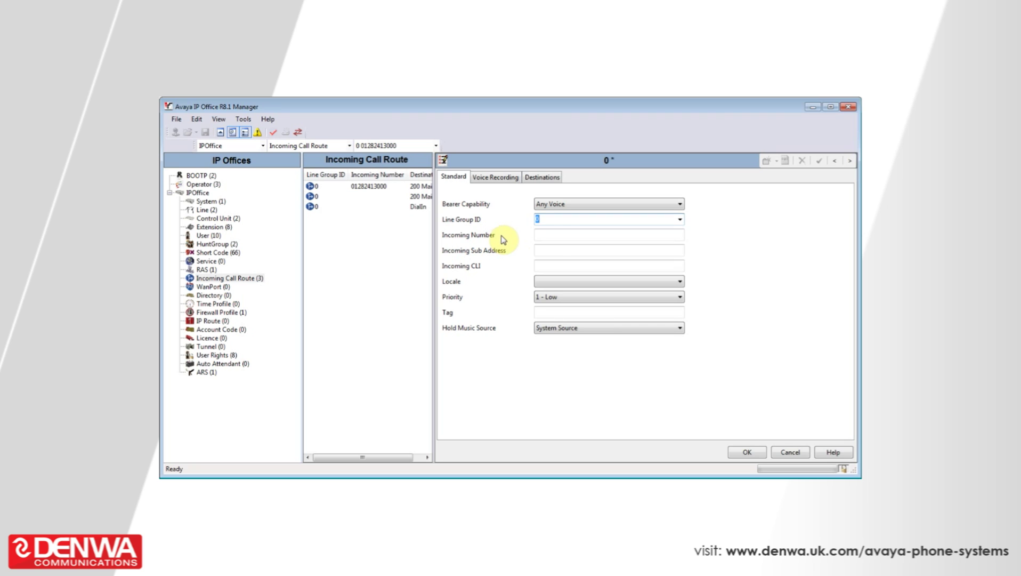
left_click(564, 237)
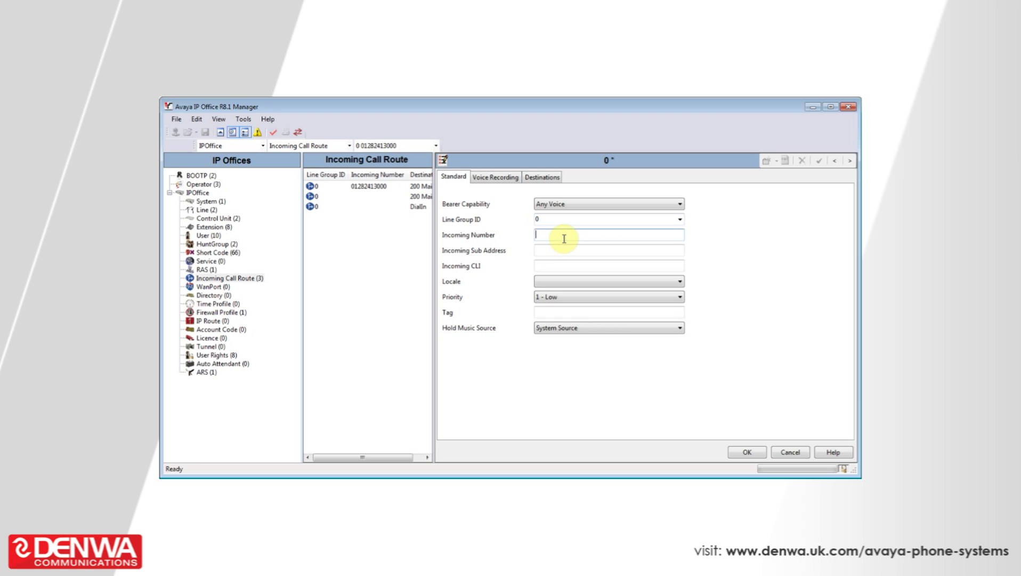
type("*")
type("1")
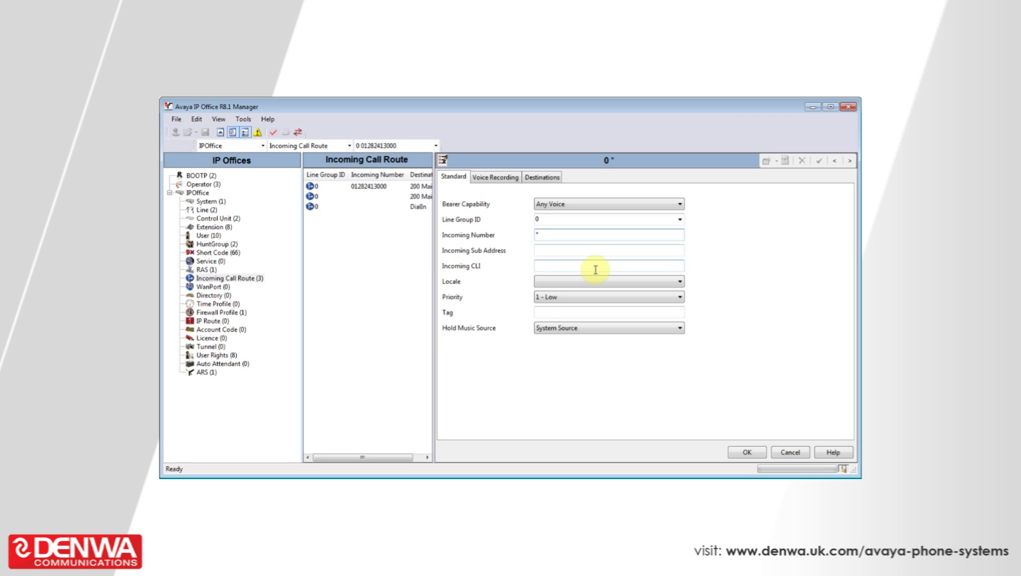
left_click(595, 270)
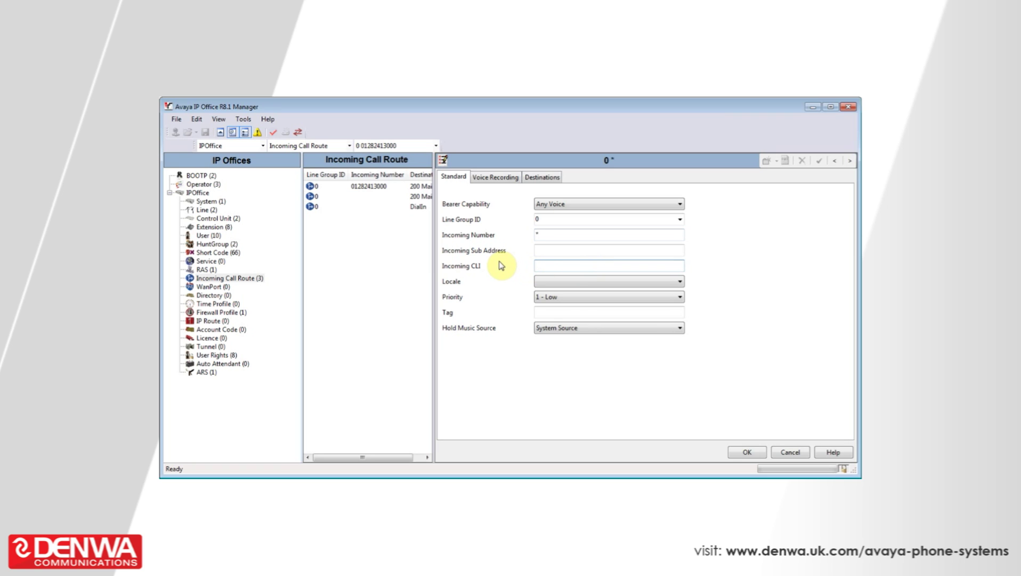
type("078")
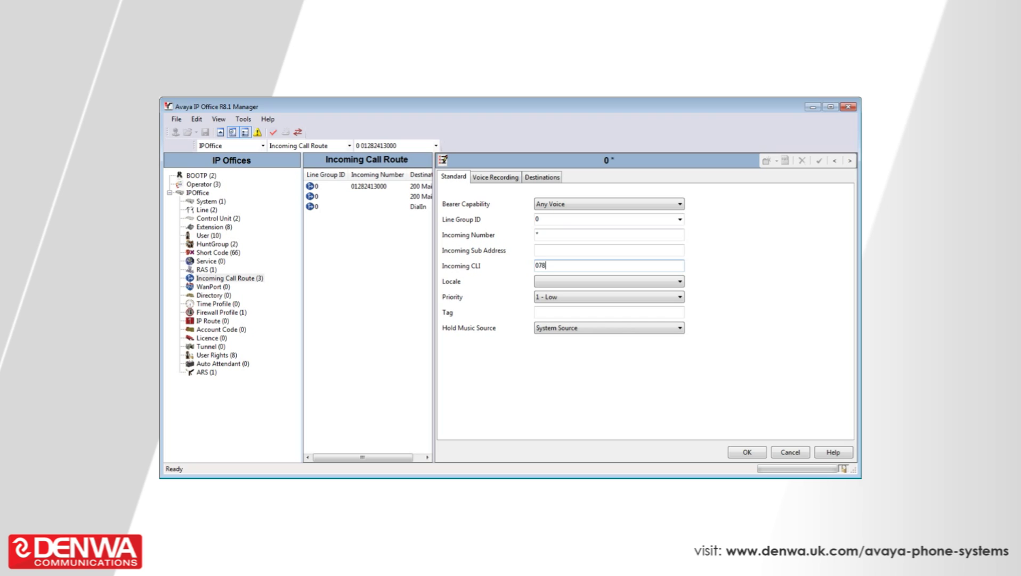
type("11111111")
left_click(581, 313)
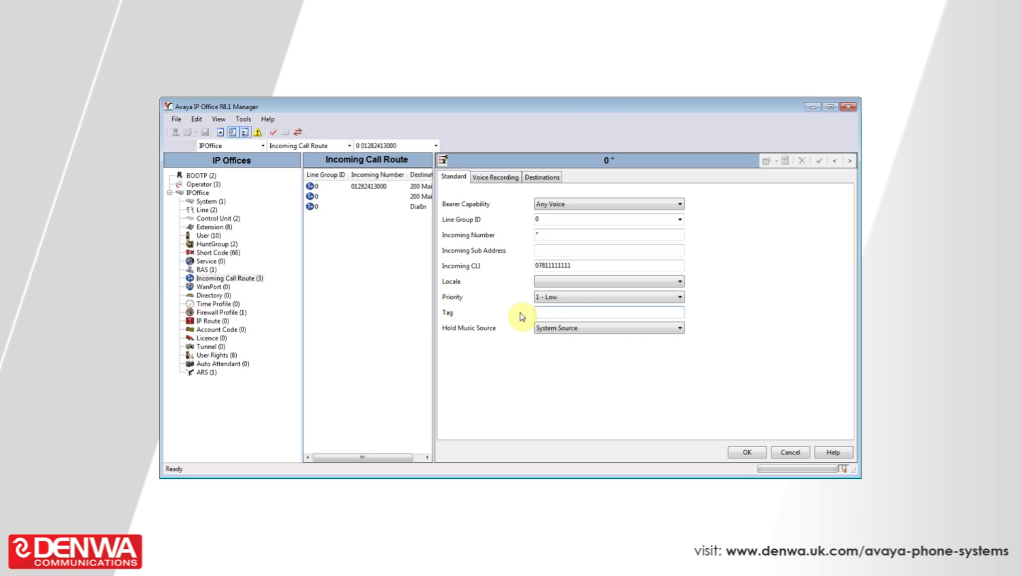
type("V.I.P")
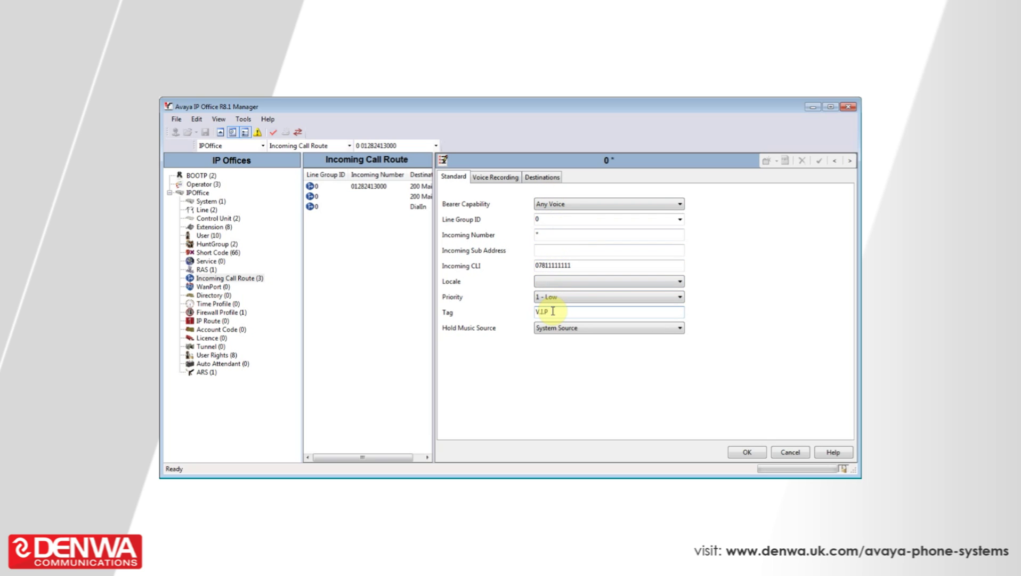
Set the new route's destination to 202 Extn202 and accept it with OK.
left_click(542, 177)
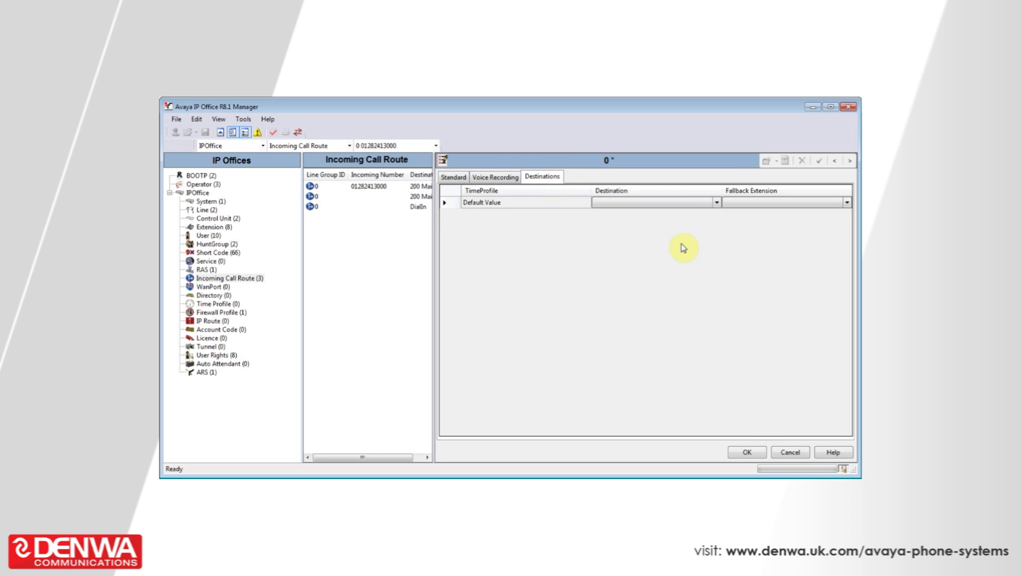
left_click(717, 205)
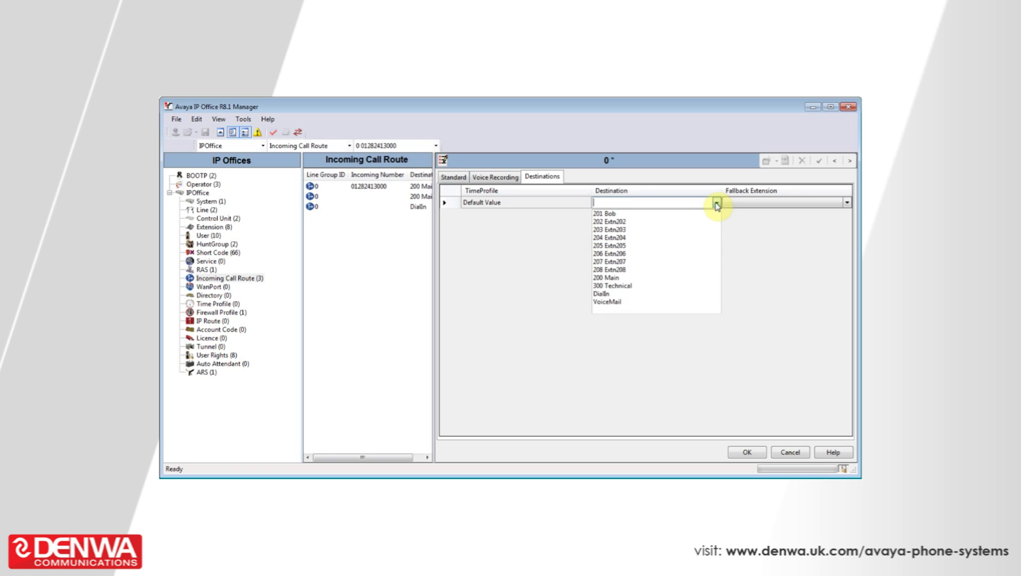
left_click(704, 221)
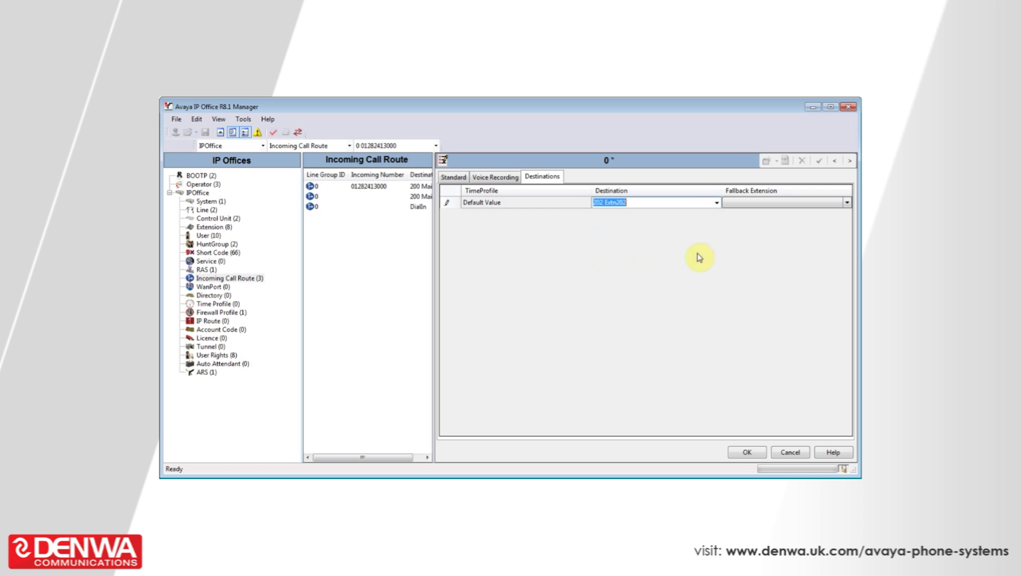
left_click(747, 452)
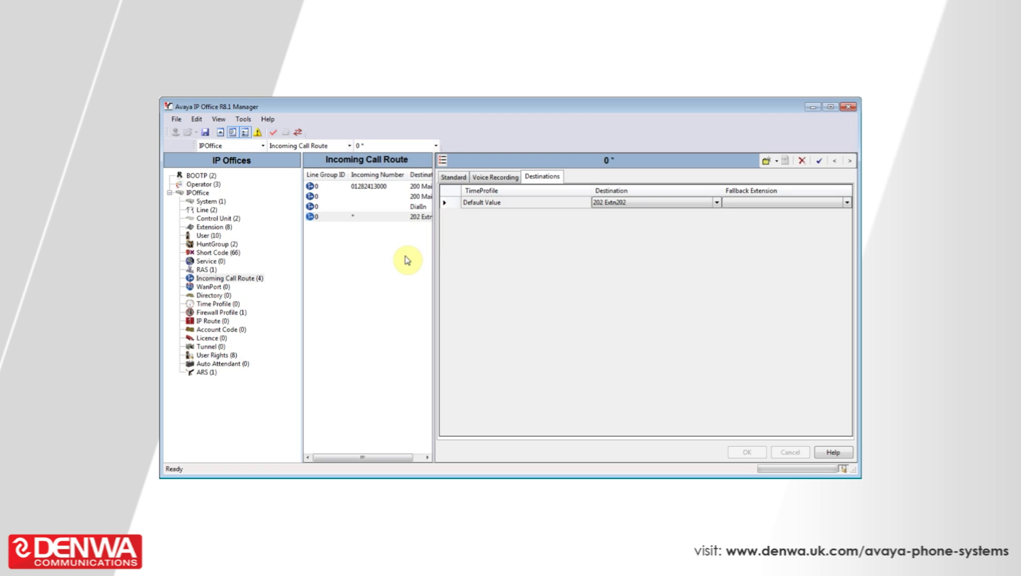
left_click(453, 176)
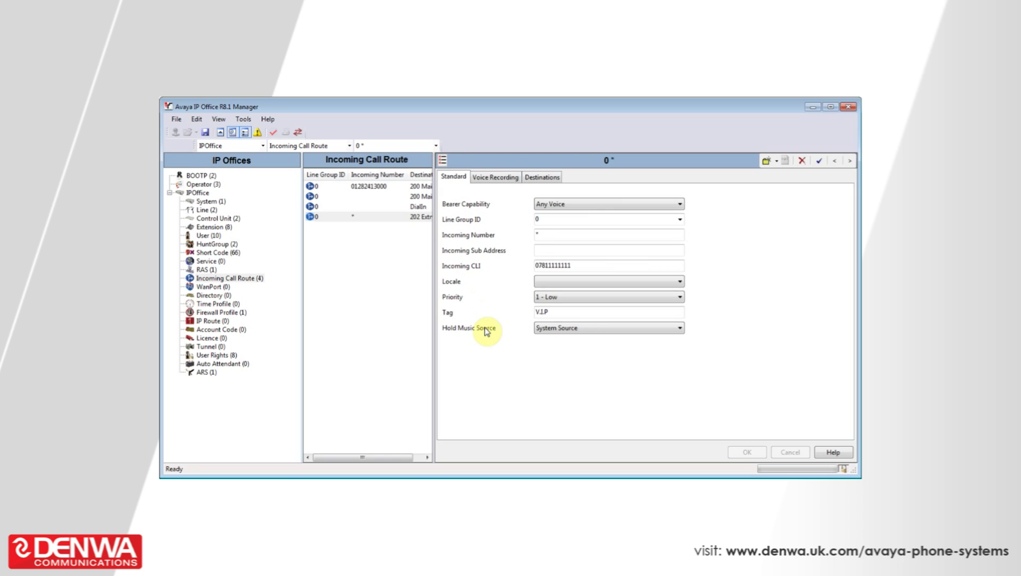
left_click_drag(369, 457, 390, 465)
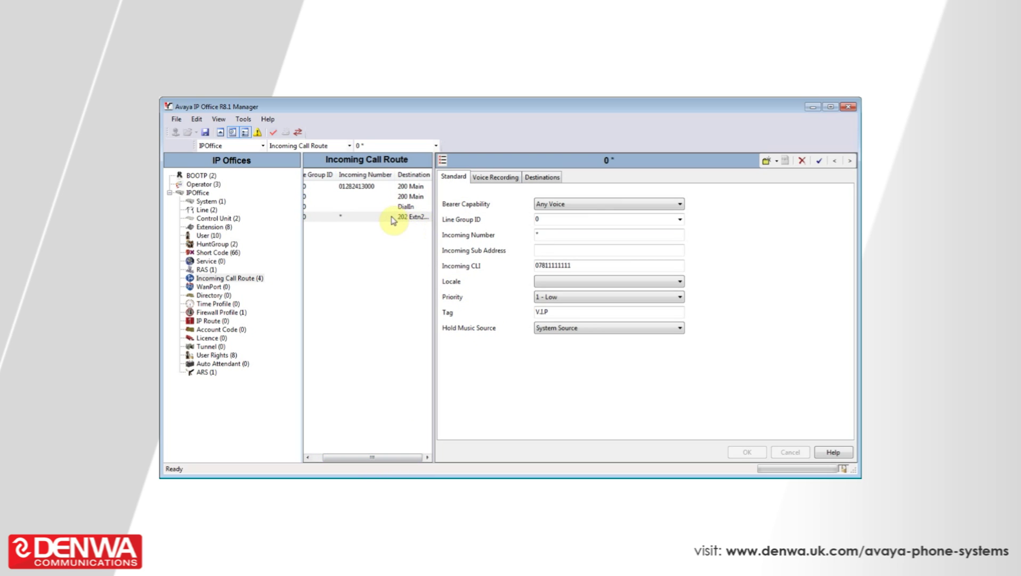
Save the IP Office configuration now holding the fourth route, V.I.P. to extension 202.
left_click(207, 132)
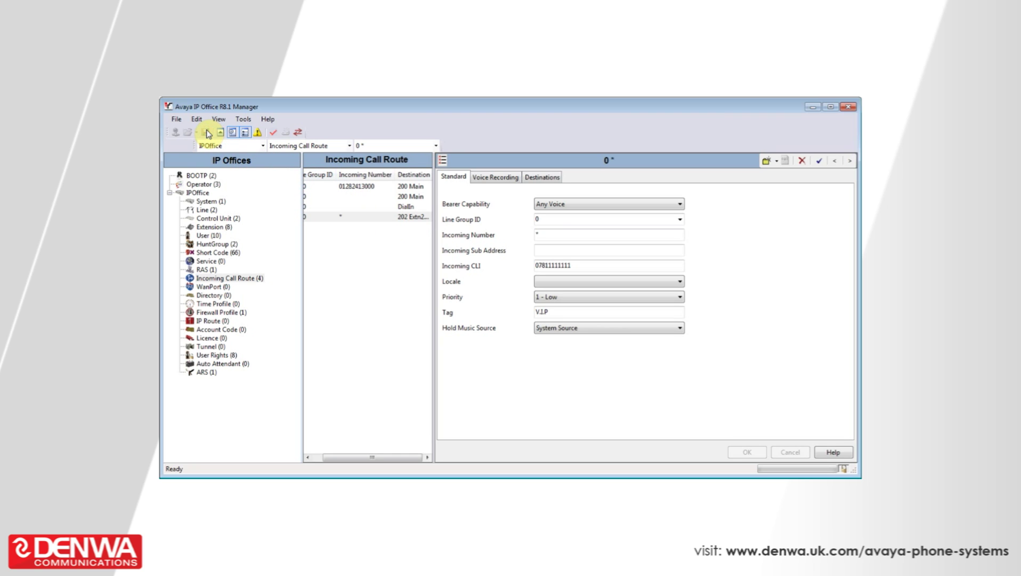